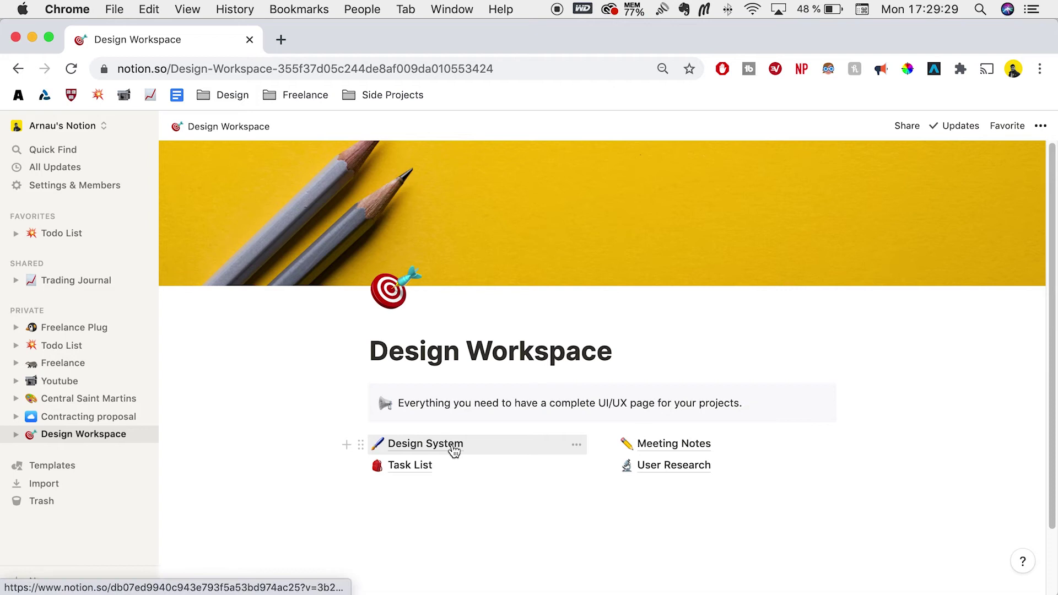
Open Design System and browse its Logos, Color, Typography, Tone & Voice, Accessibility and Icons cards
click(491, 448)
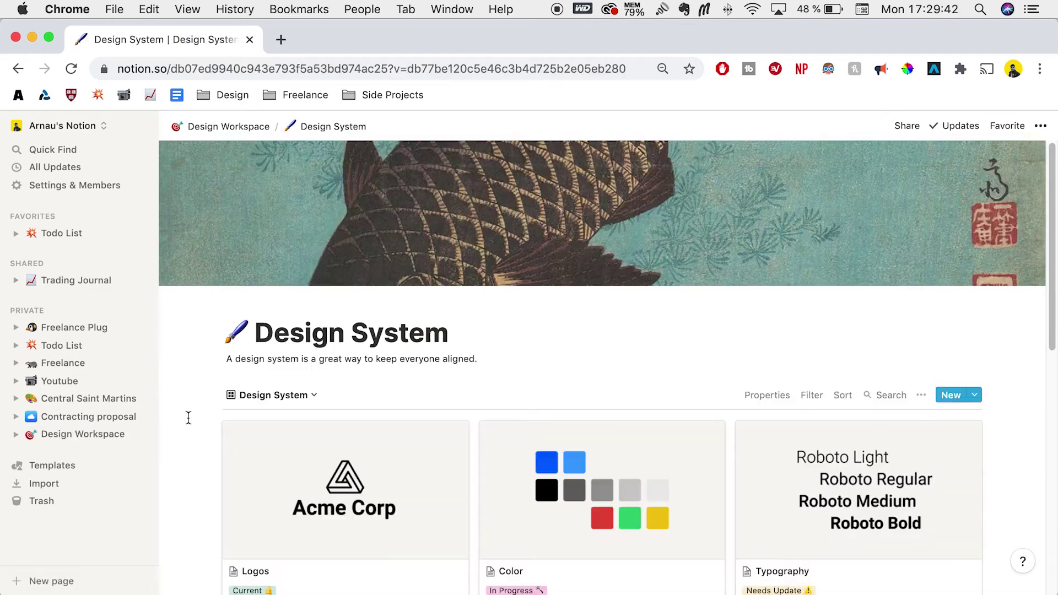
click(253, 334)
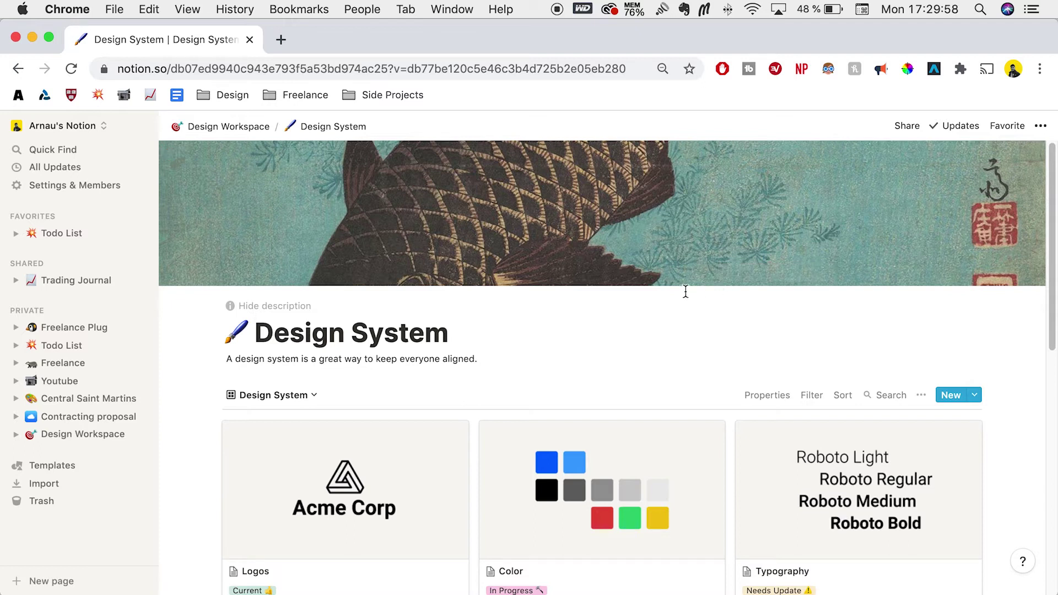
scroll(686, 292, down, 5)
scroll(313, 361, down, 1)
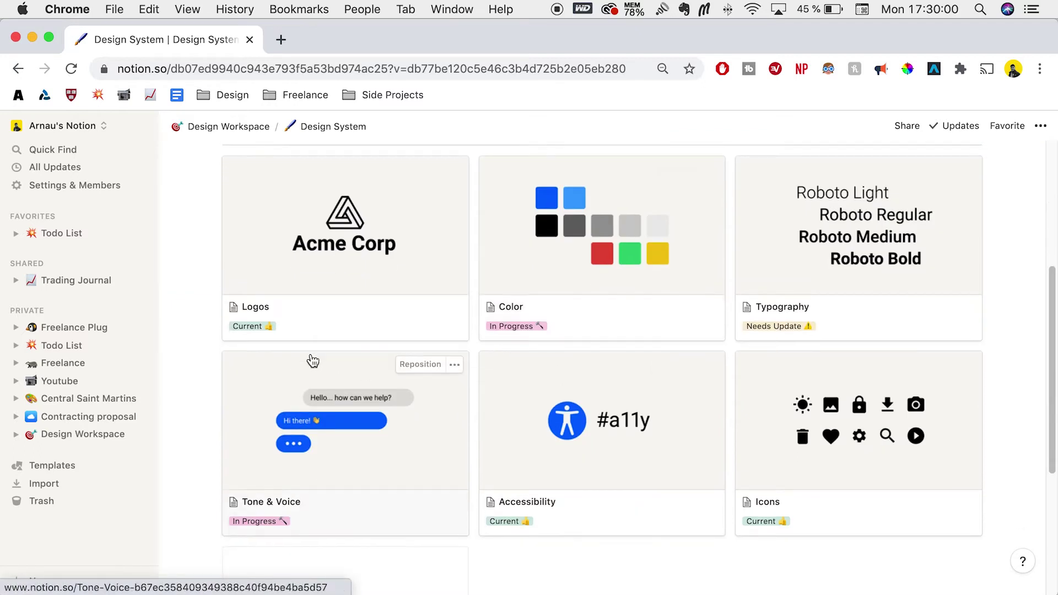
scroll(314, 352, up, 1)
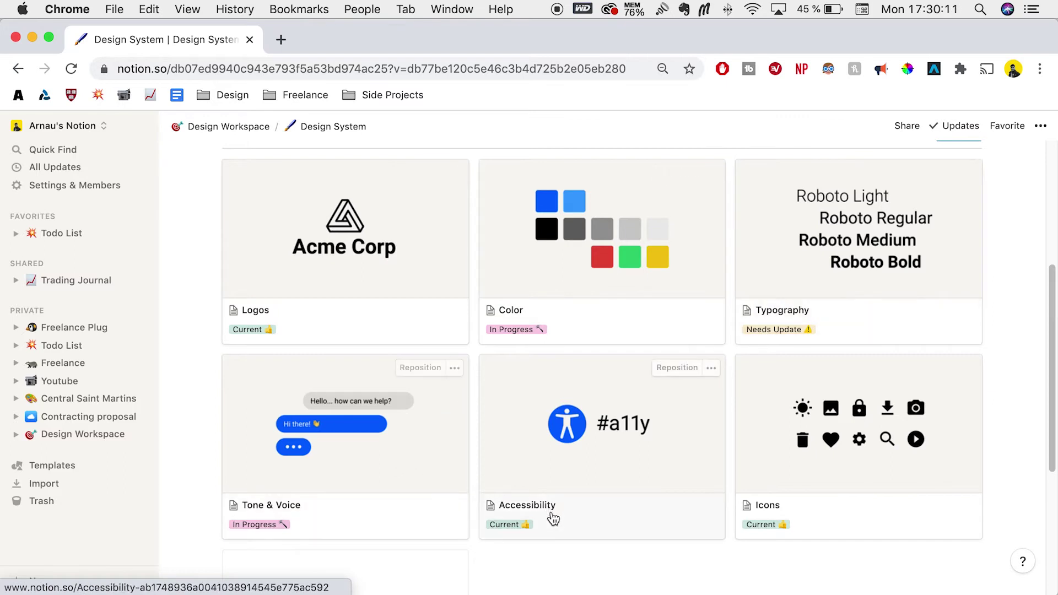
scroll(529, 512, up, 4)
scroll(527, 510, down, 9)
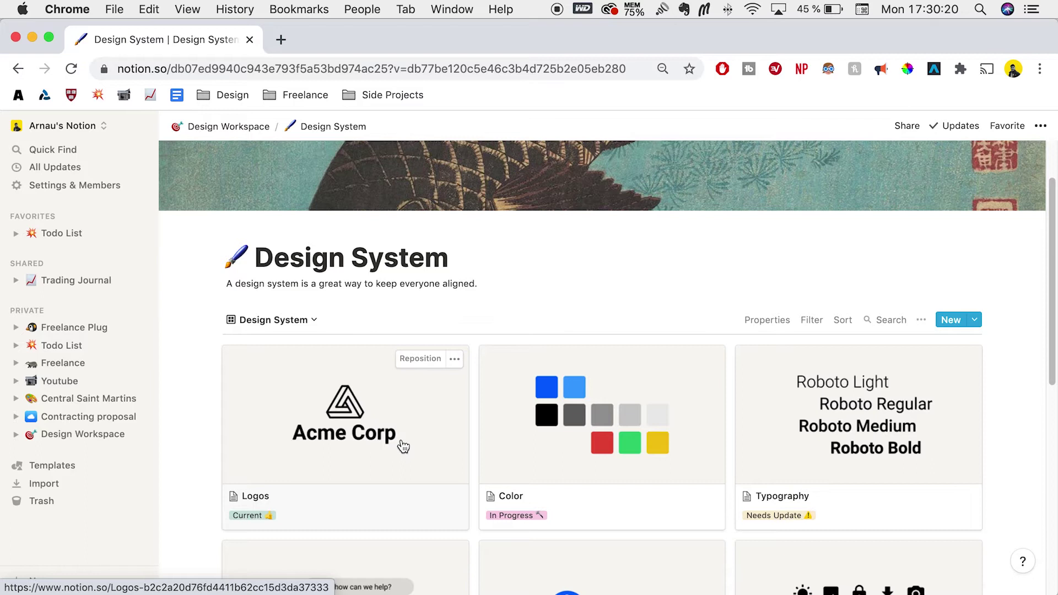
Open the Logos card as a full page and resize the Acme Corp primary logo image
click(402, 445)
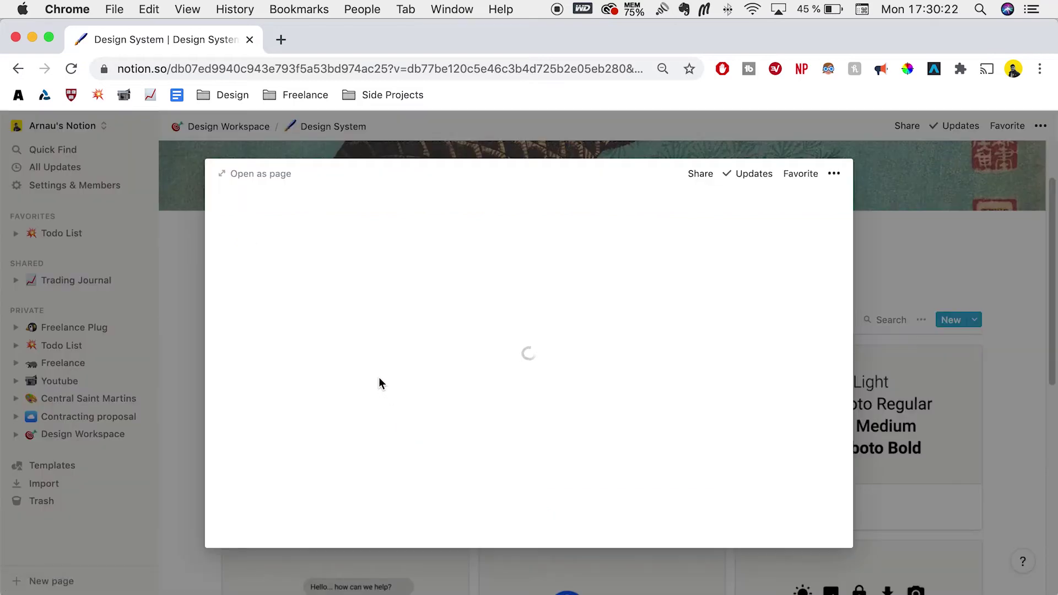
click(258, 175)
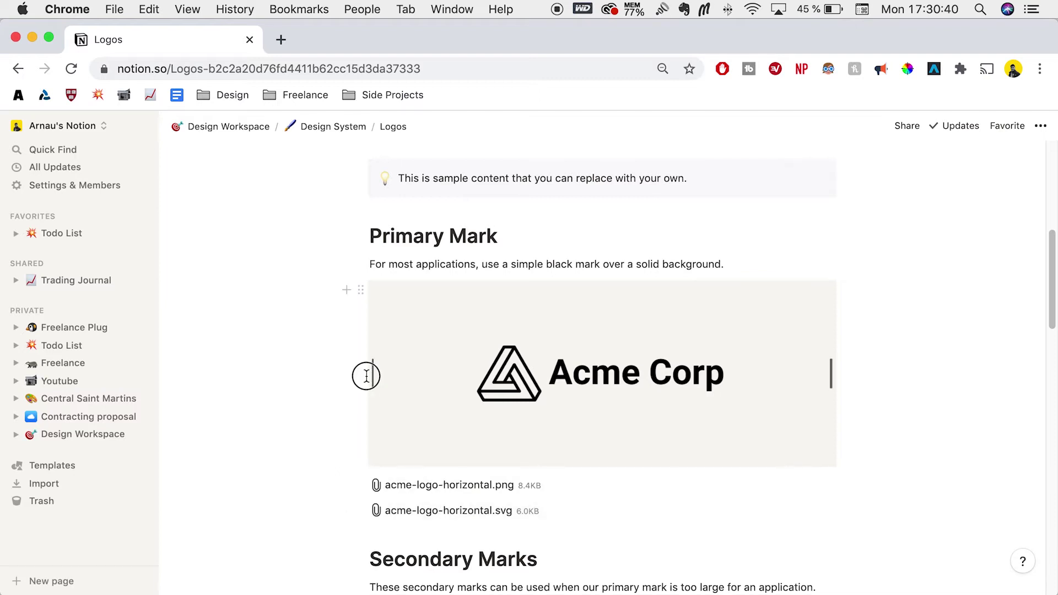
mouse_move(367, 376)
mouse_down()
mouse_move(333, 384)
mouse_move(379, 389)
mouse_up()
Scroll through the Logos page's secondary marks and social branding sections
scroll(368, 382, down, 4)
click(317, 385)
scroll(335, 381, down, 10)
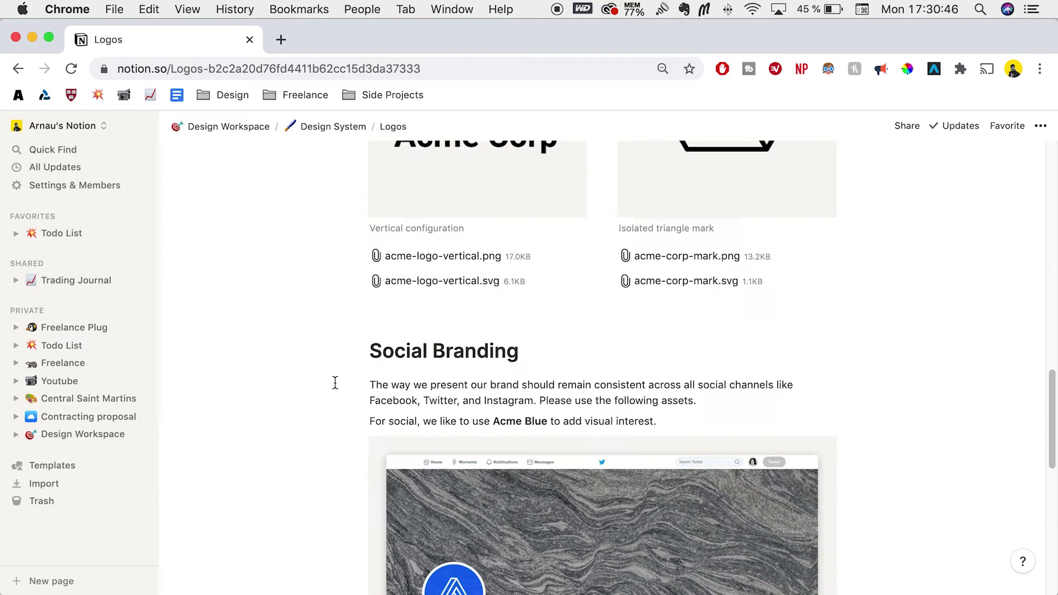
scroll(334, 384, up, 8)
scroll(332, 384, down, 3)
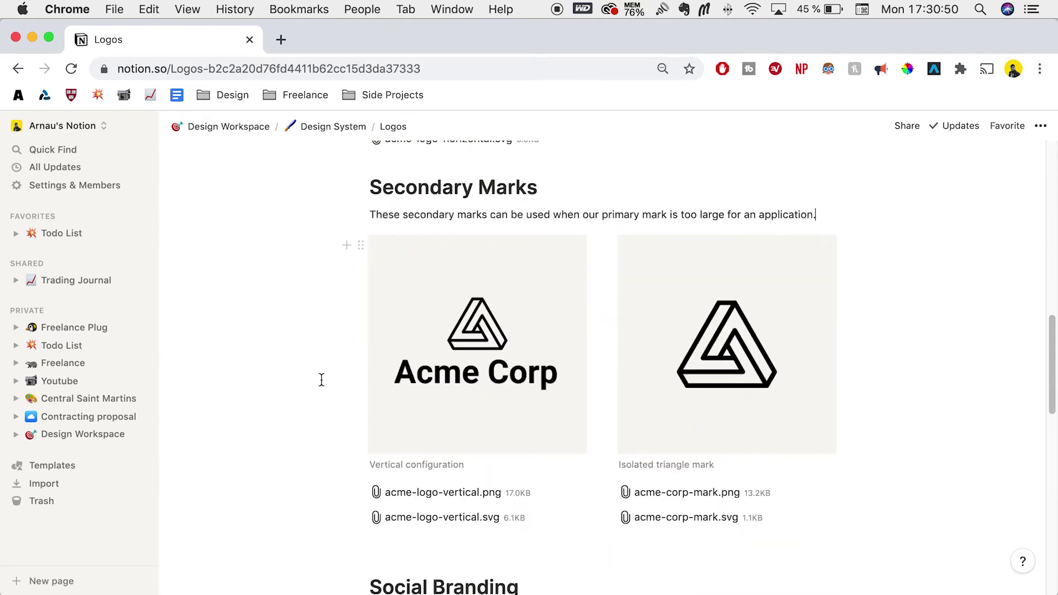
scroll(322, 380, down, 6)
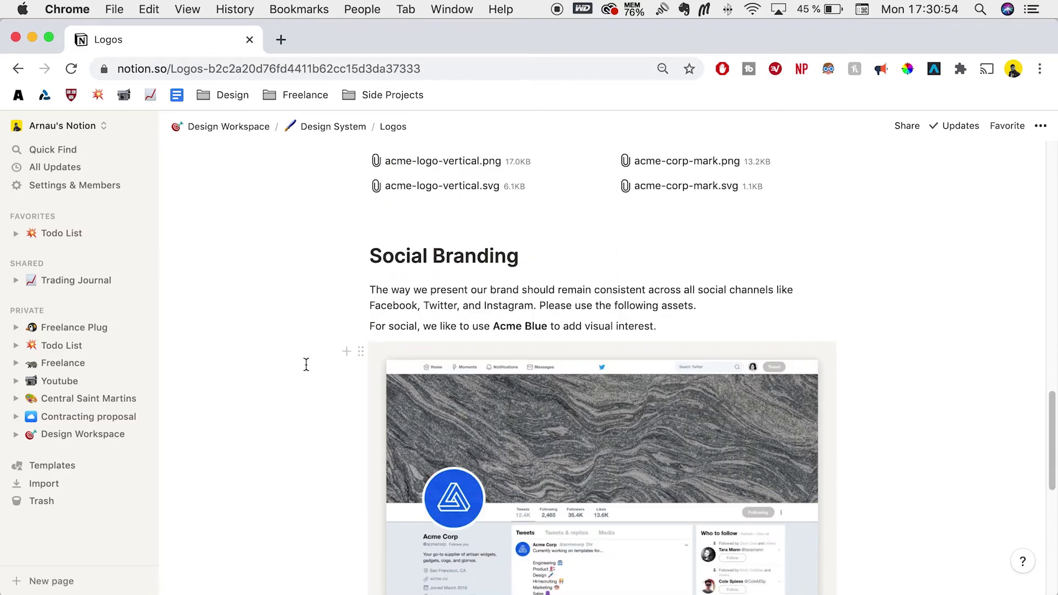
scroll(306, 365, down, 2)
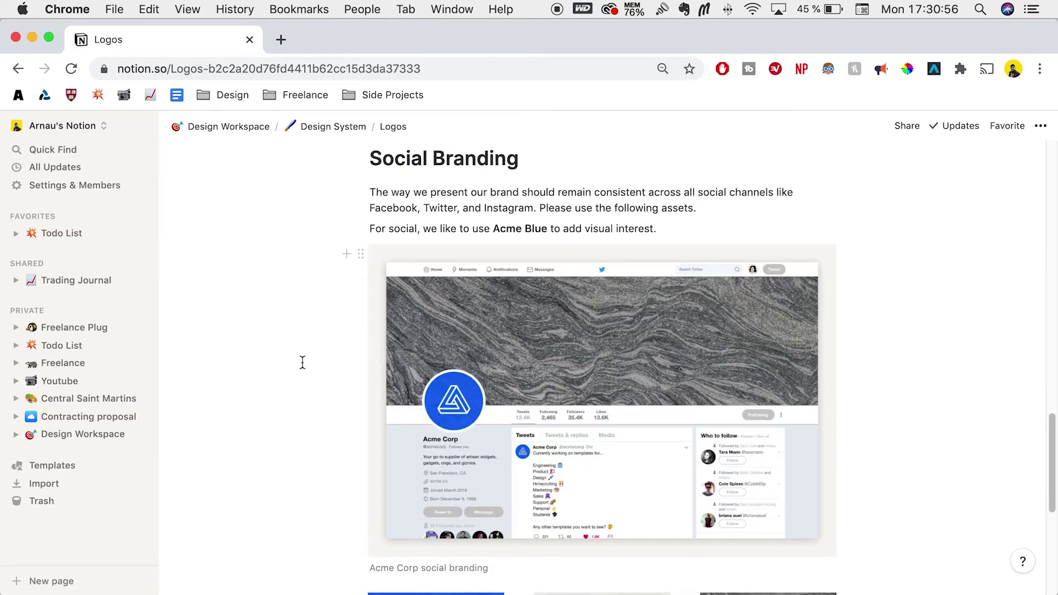
scroll(364, 371, down, 5)
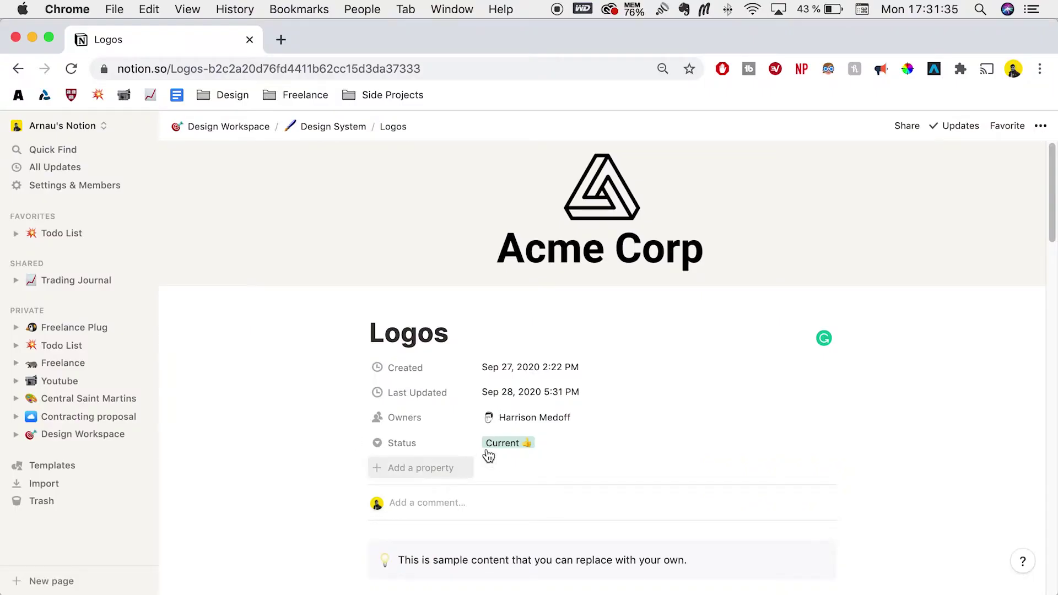
Change the Logos page's status from Current to Needs Update
click(488, 442)
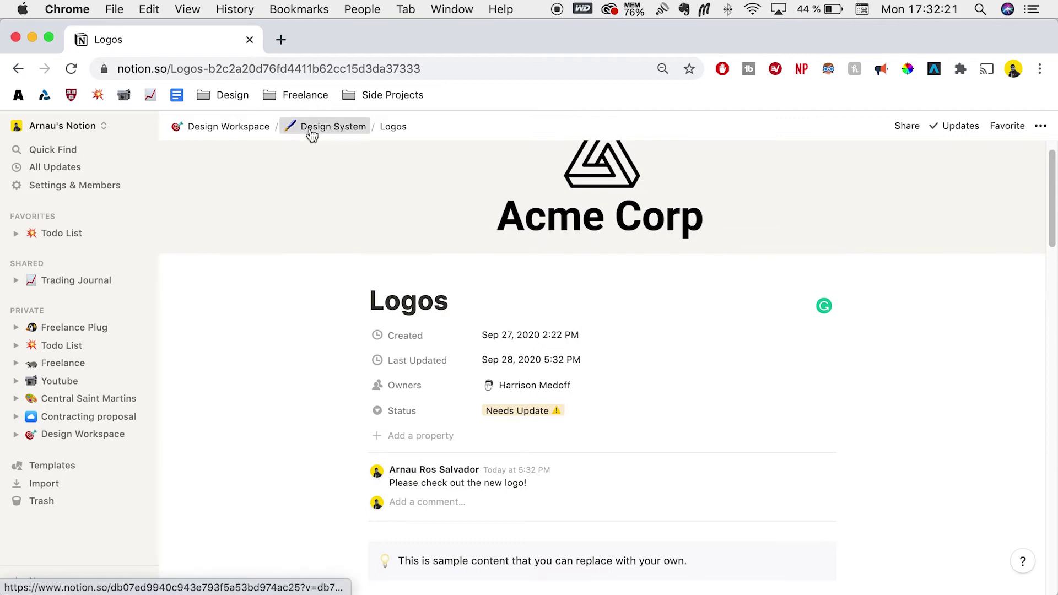
Return to Design System, open the Color card and go to Primary Palette's Acme Blue page (#0061FF)
click(311, 132)
click(547, 477)
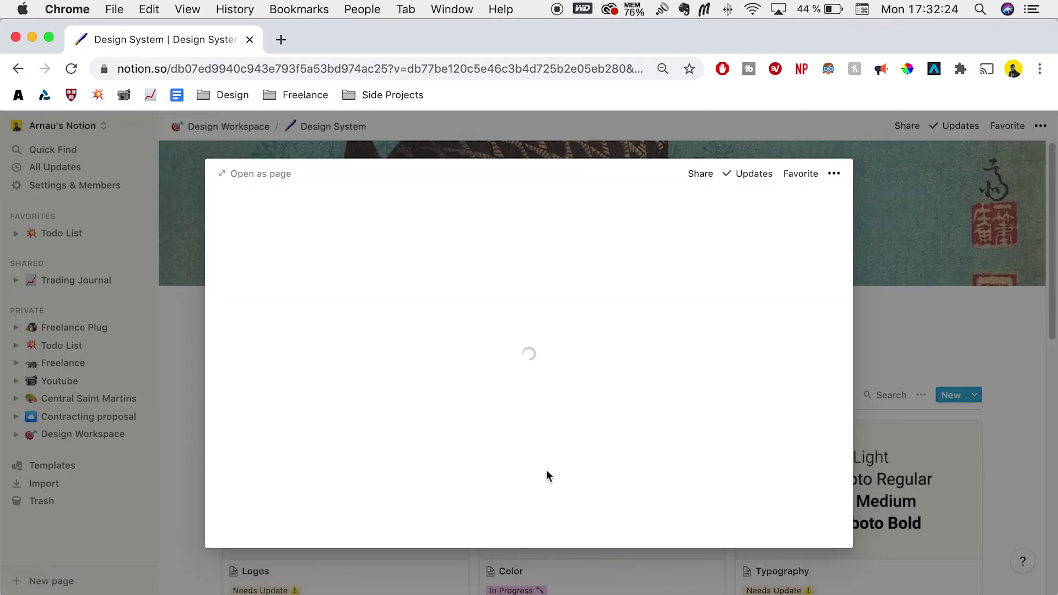
scroll(460, 460, down, 5)
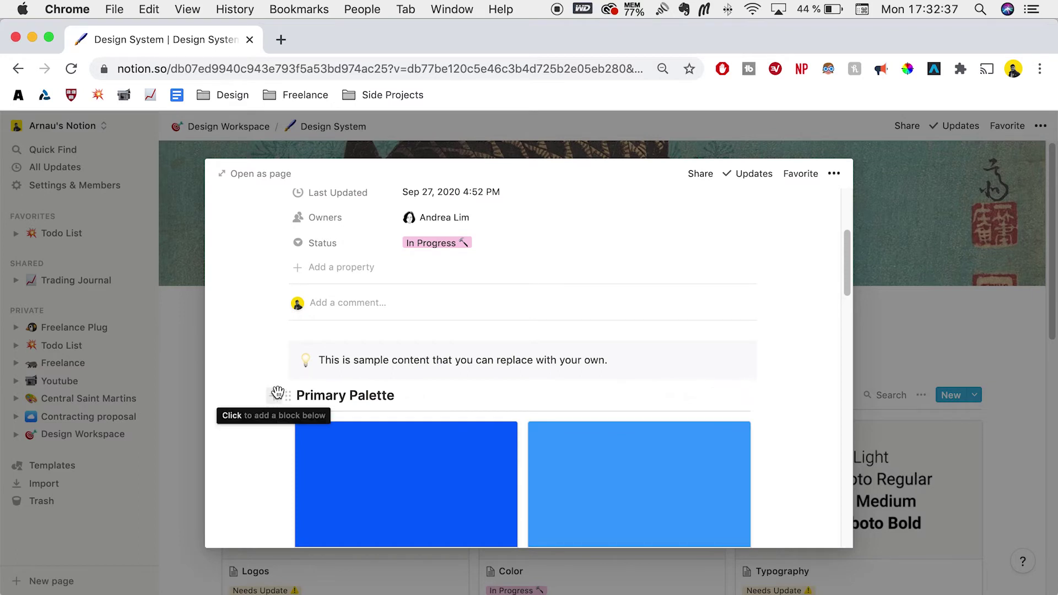
scroll(303, 444, down, 2)
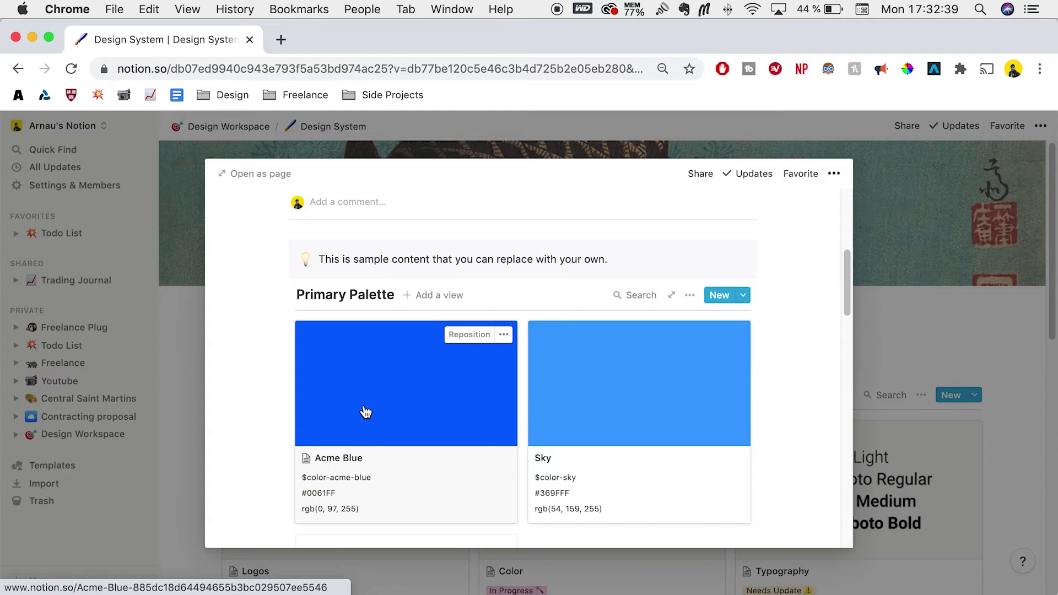
scroll(410, 450, down, 1)
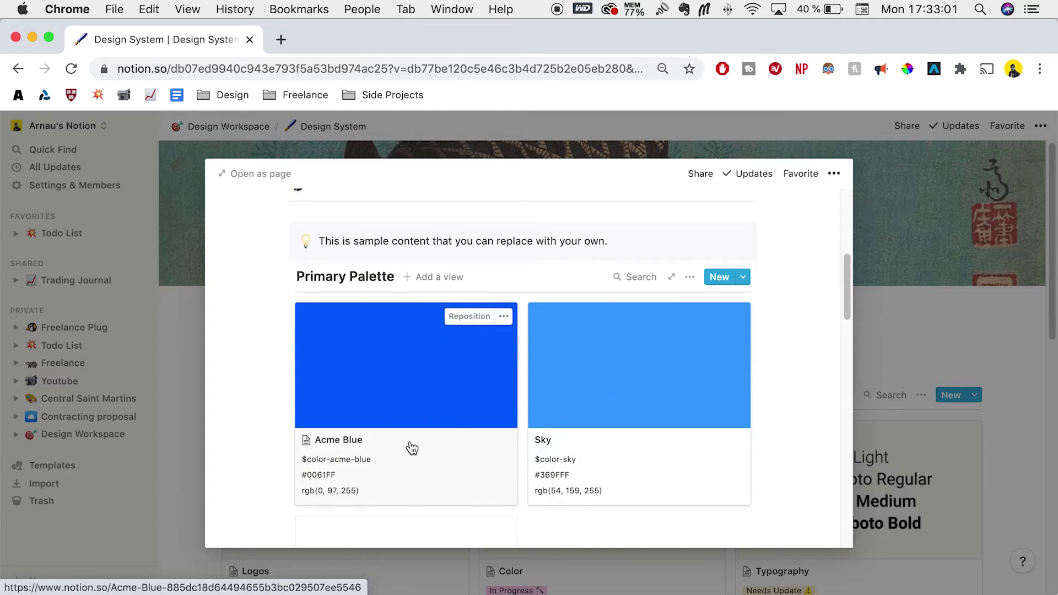
click(425, 476)
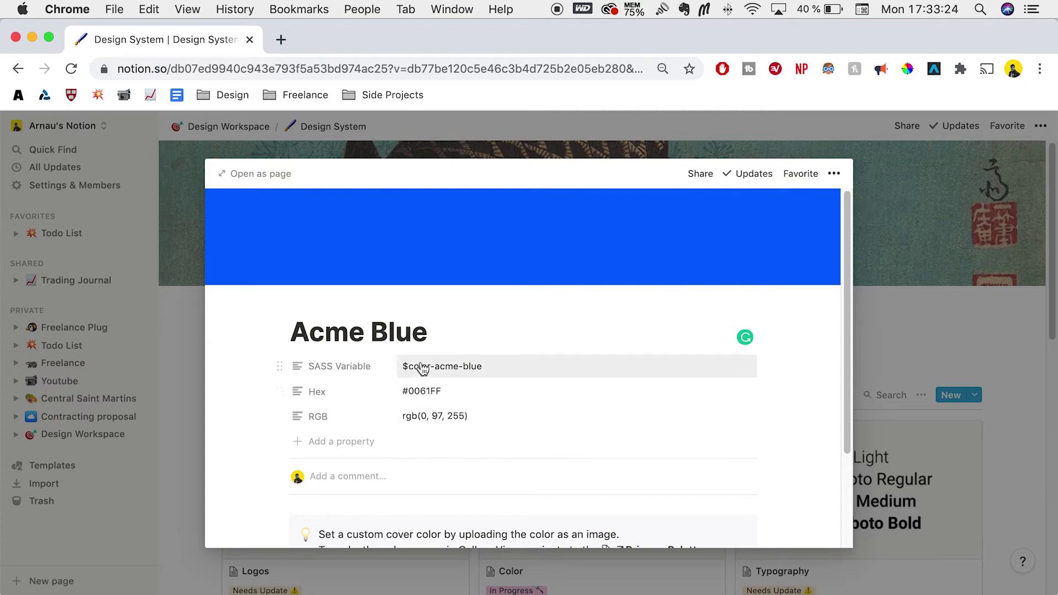
Rename the Acme Blue colour to 'Royal Blue' and close the colour preview
triple_click(345, 336)
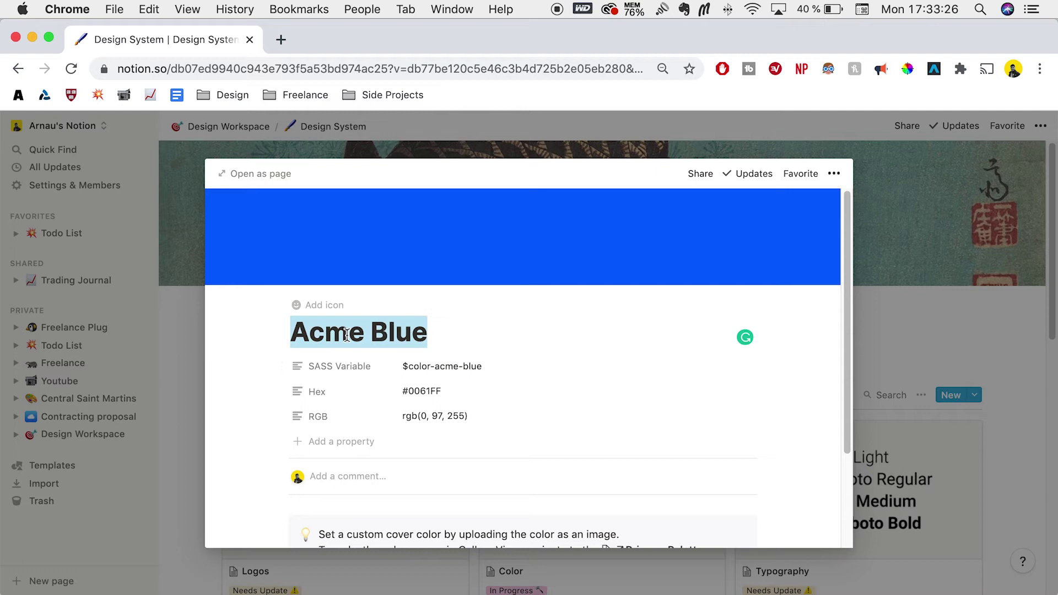
text(Royal)
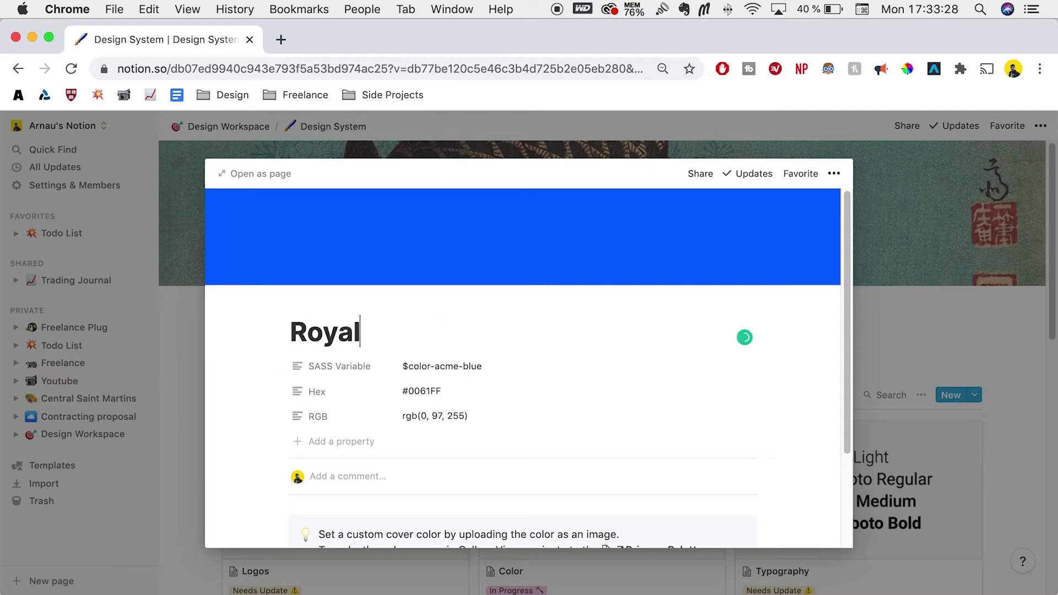
text( Blue)
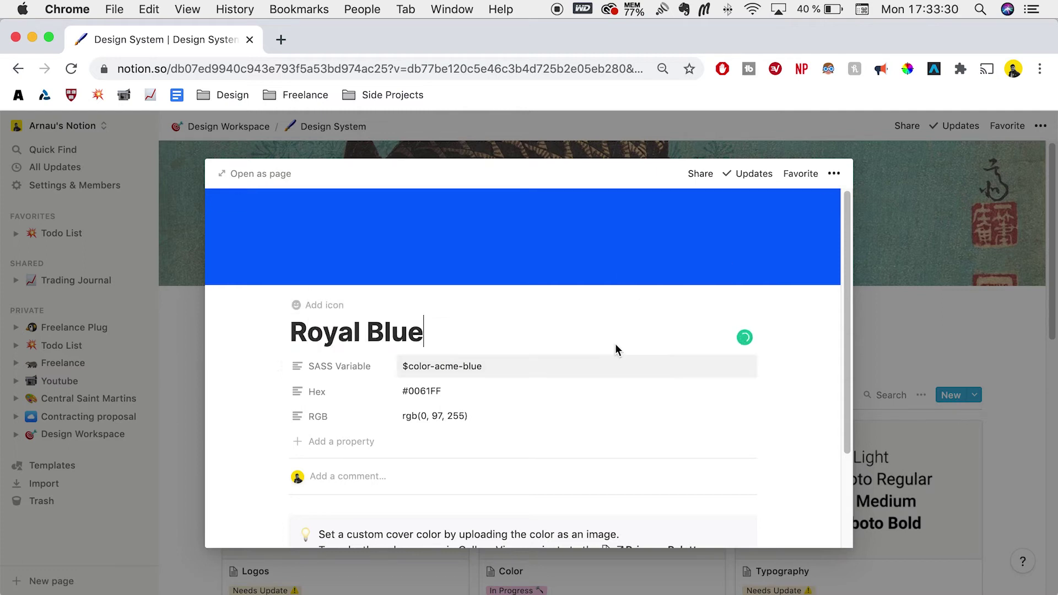
key(Escape)
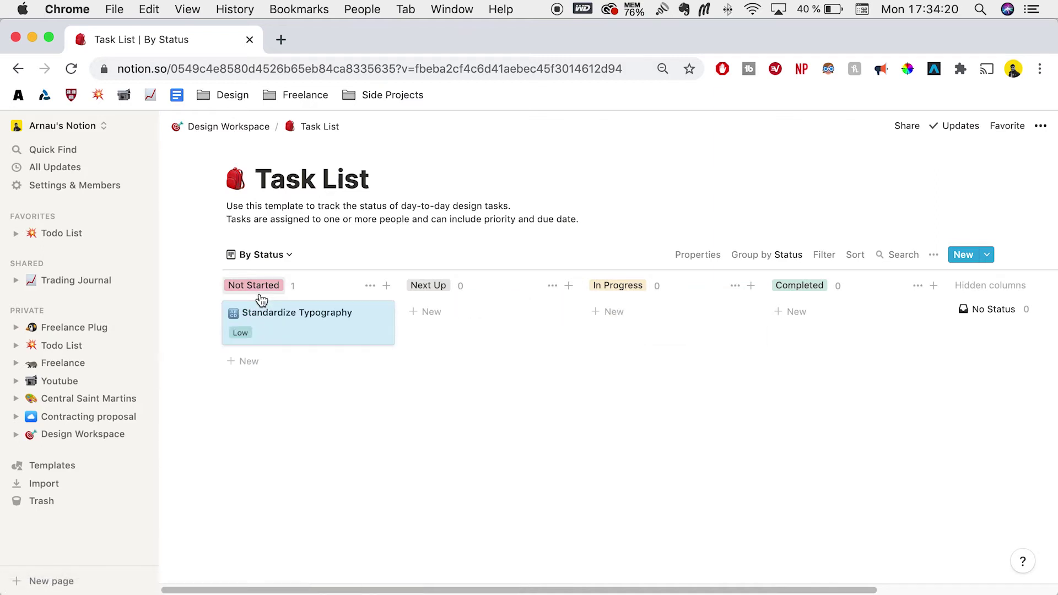
Add a 'Make new logo' card to the Not Started column and open it
click(298, 361)
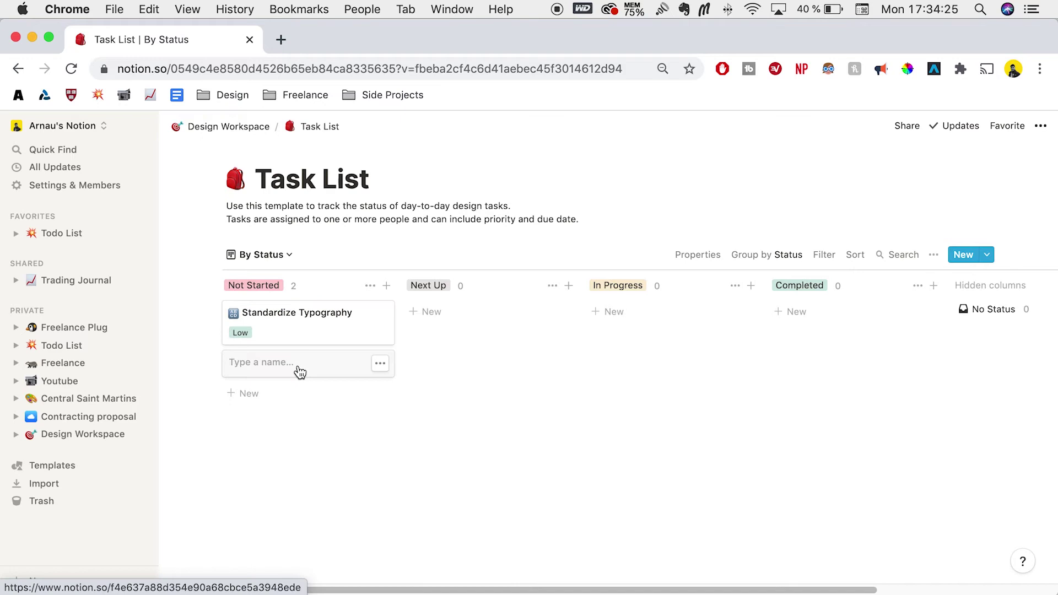
text(Make new logo)
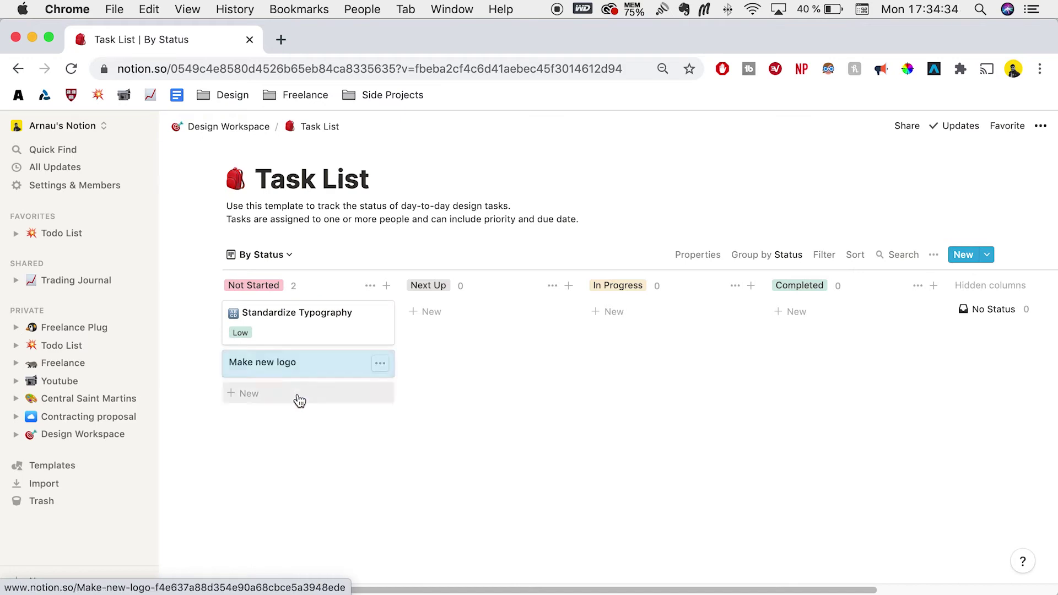
click(289, 367)
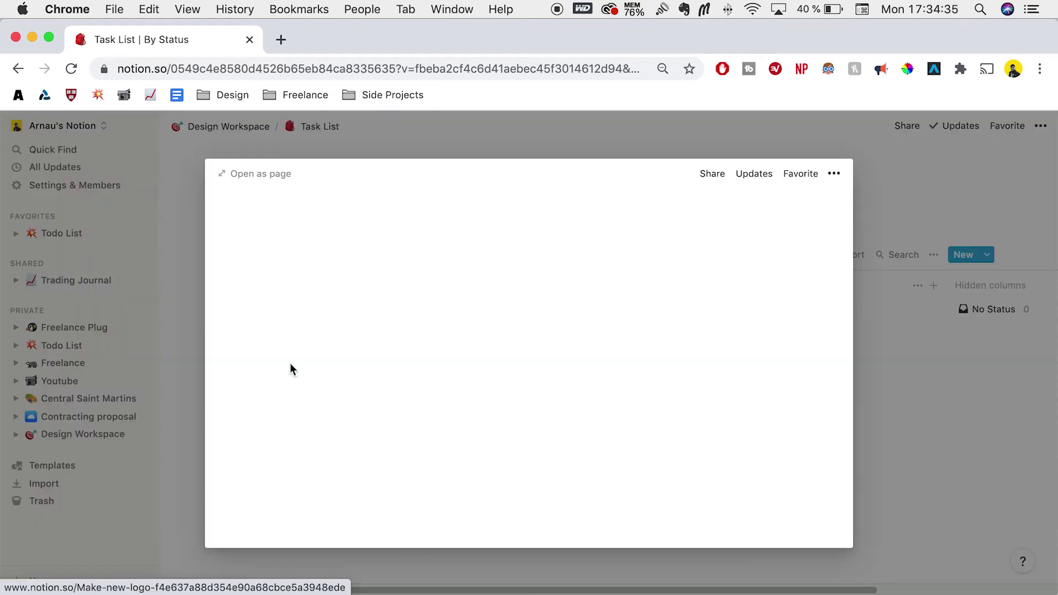
Set the Make new logo task to In Progress with High priority
click(428, 304)
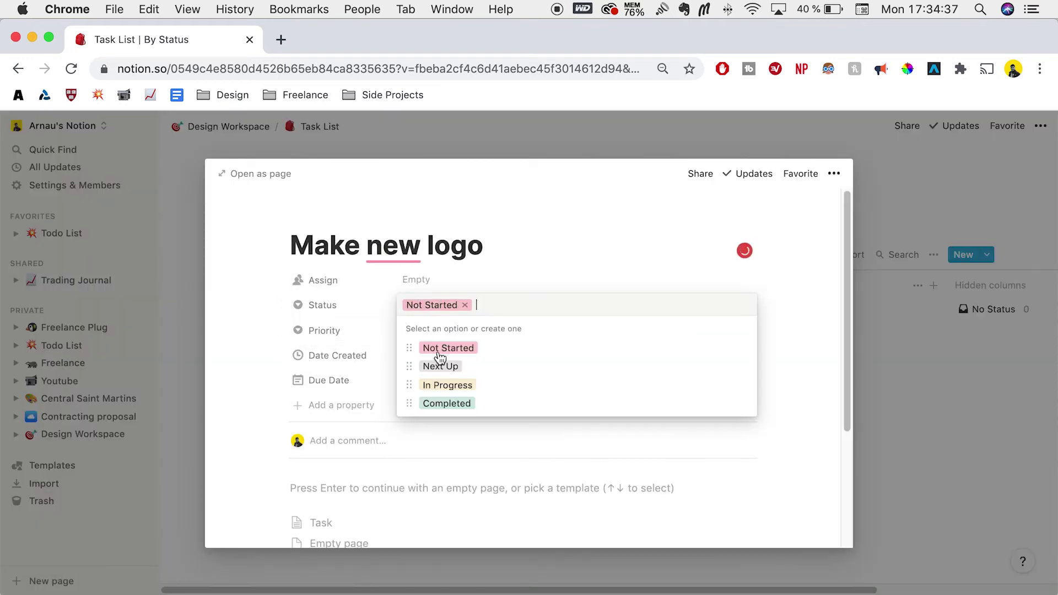
click(447, 385)
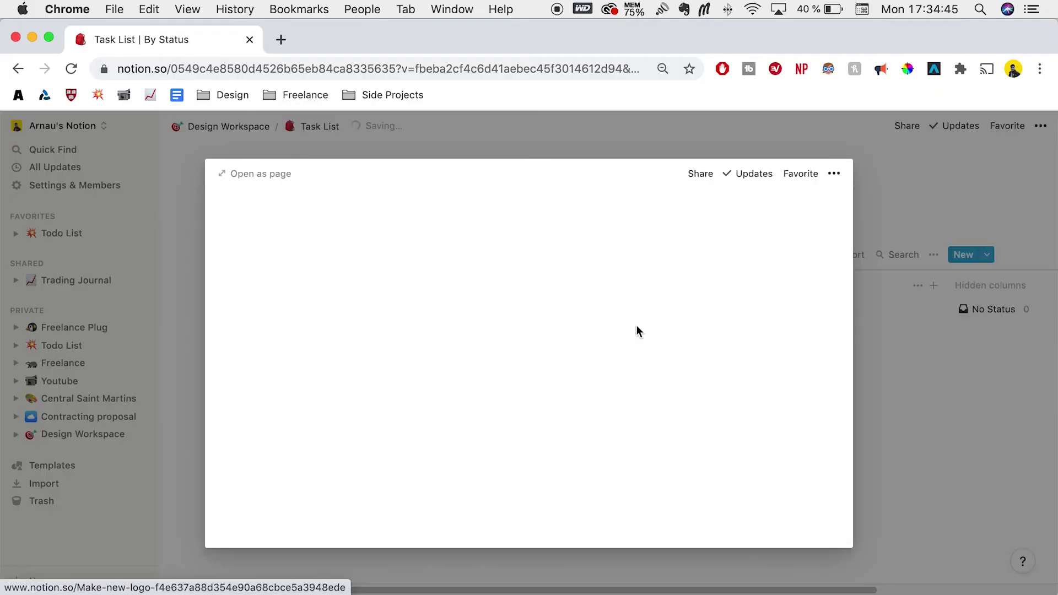
click(414, 382)
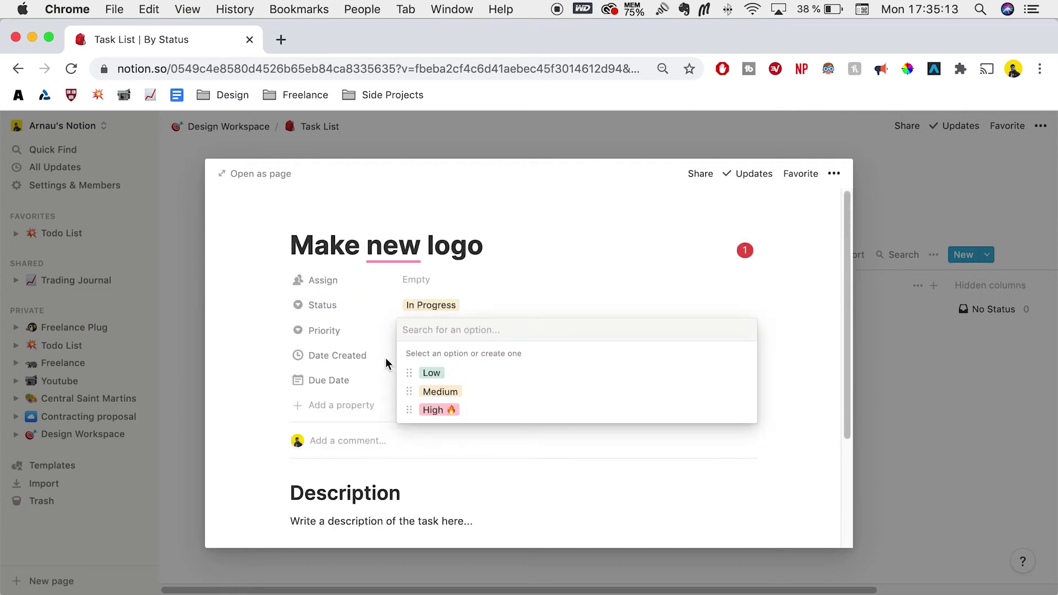
click(511, 410)
click(417, 286)
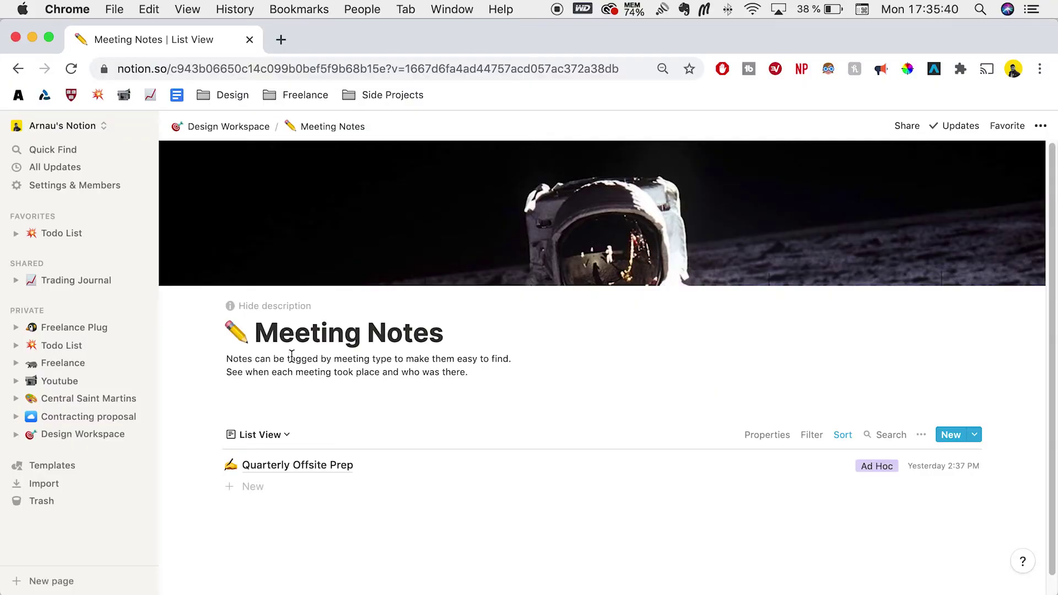
Create a 'September 28th' meeting note from the Daily Standup template and close its preview
click(257, 485)
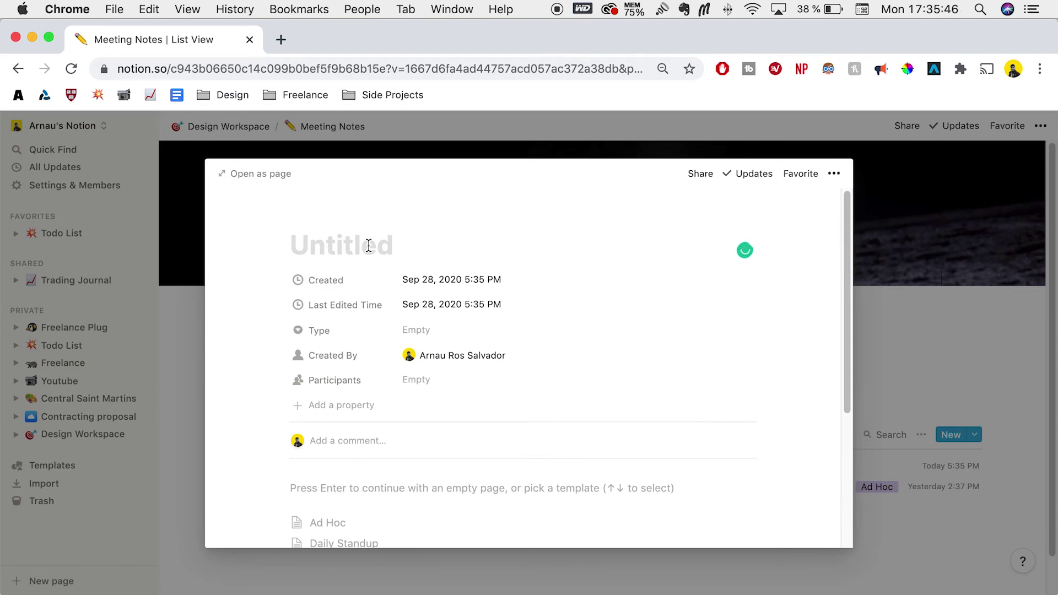
text(Se)
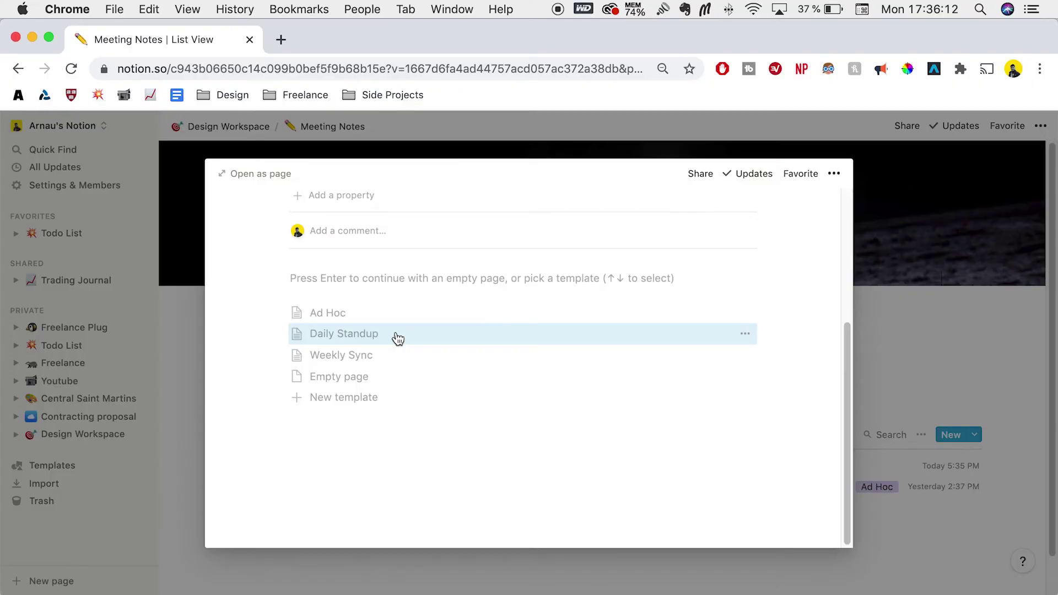
click(396, 335)
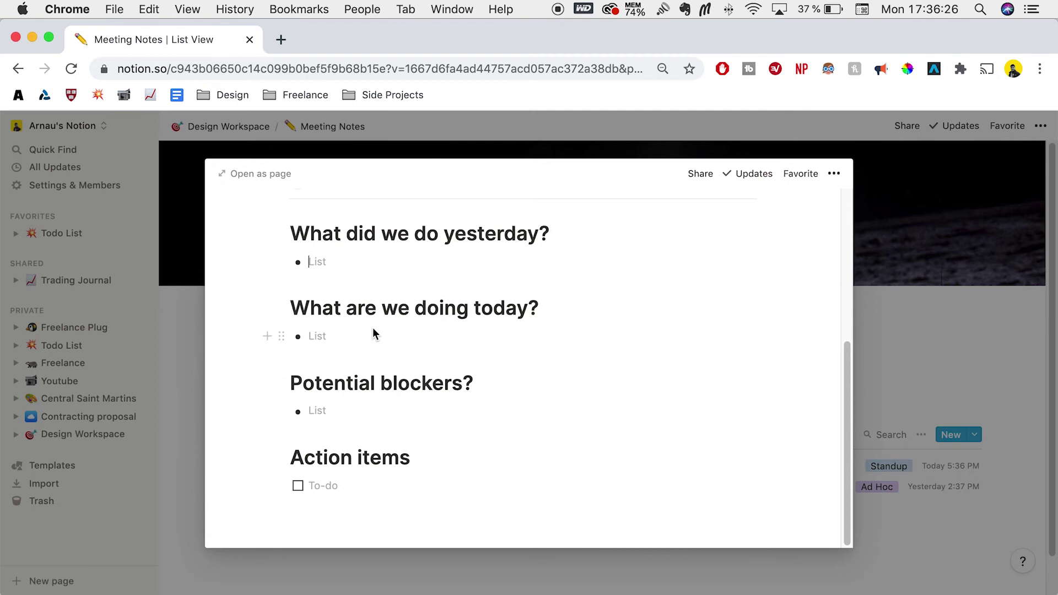
drag(609, 444, 508, 273)
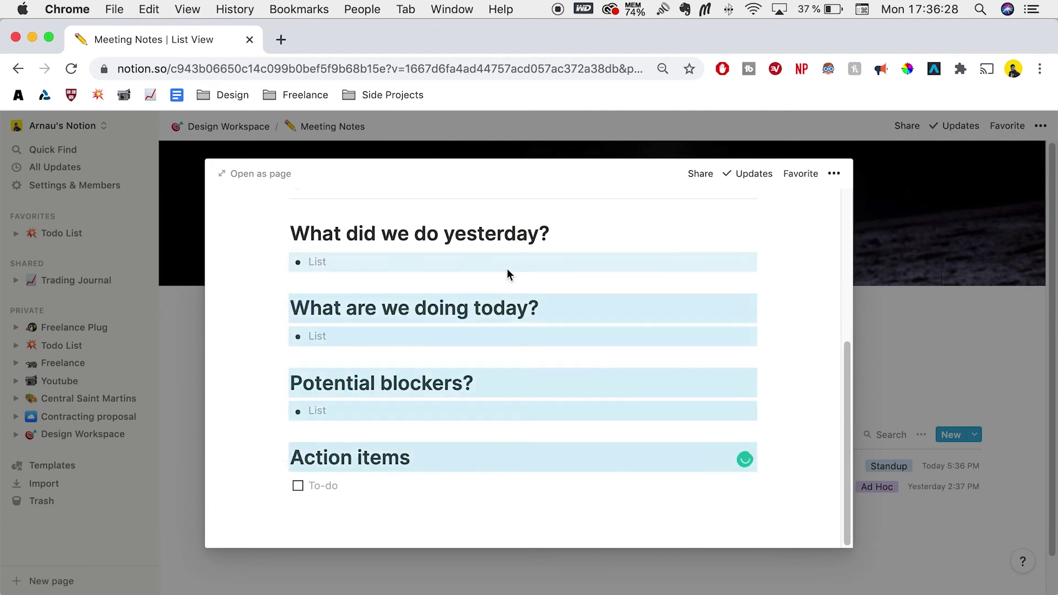
click(183, 388)
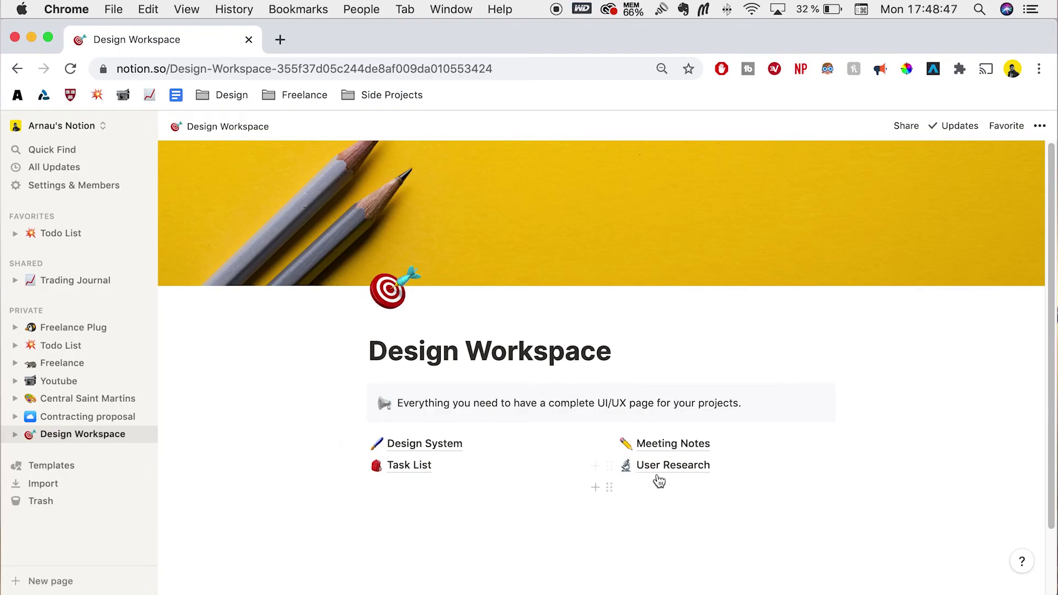
Open the User Research sessions table from the Design Workspace page
click(649, 465)
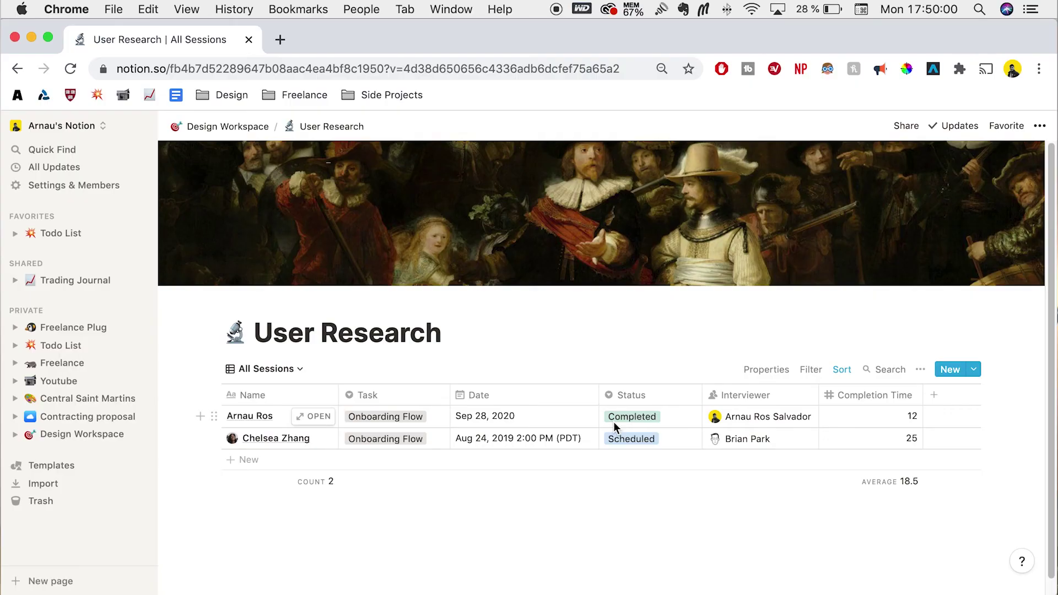
Change the Sep 28, 2020 Onboarding Flow session's status from Completed to Cancelled
click(614, 422)
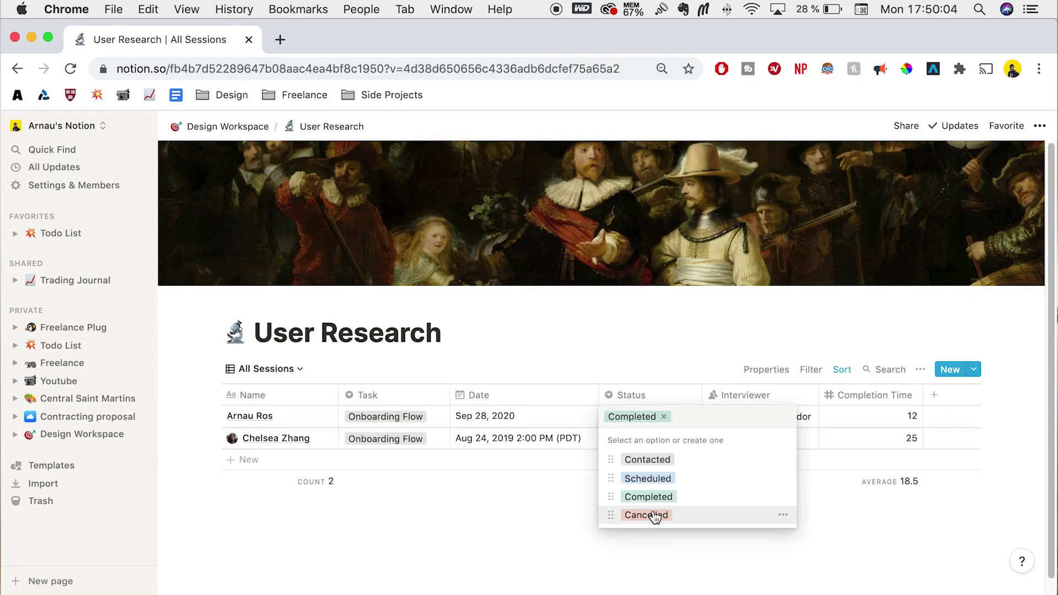
click(651, 515)
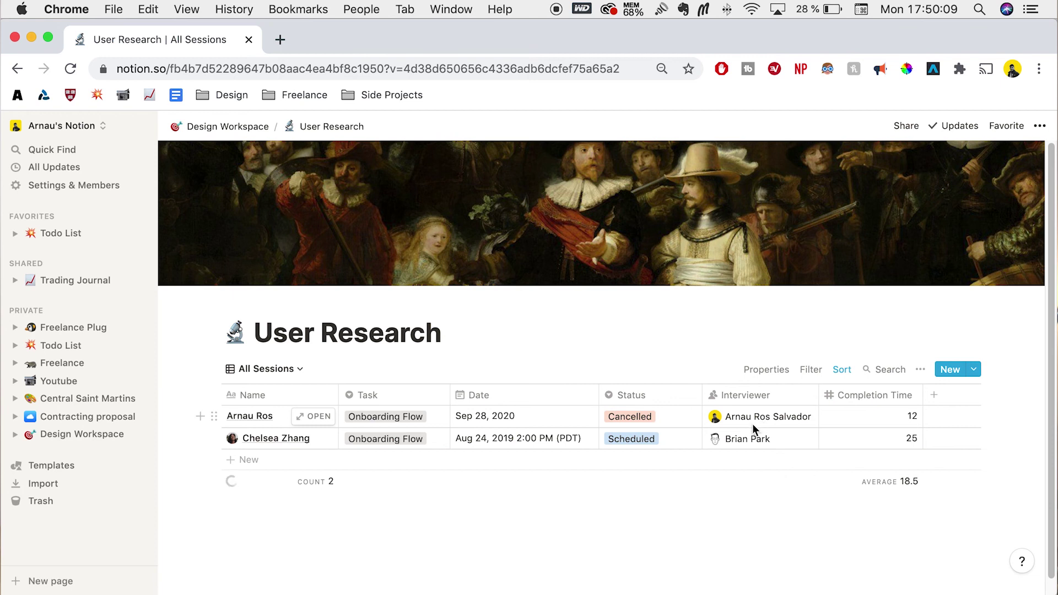